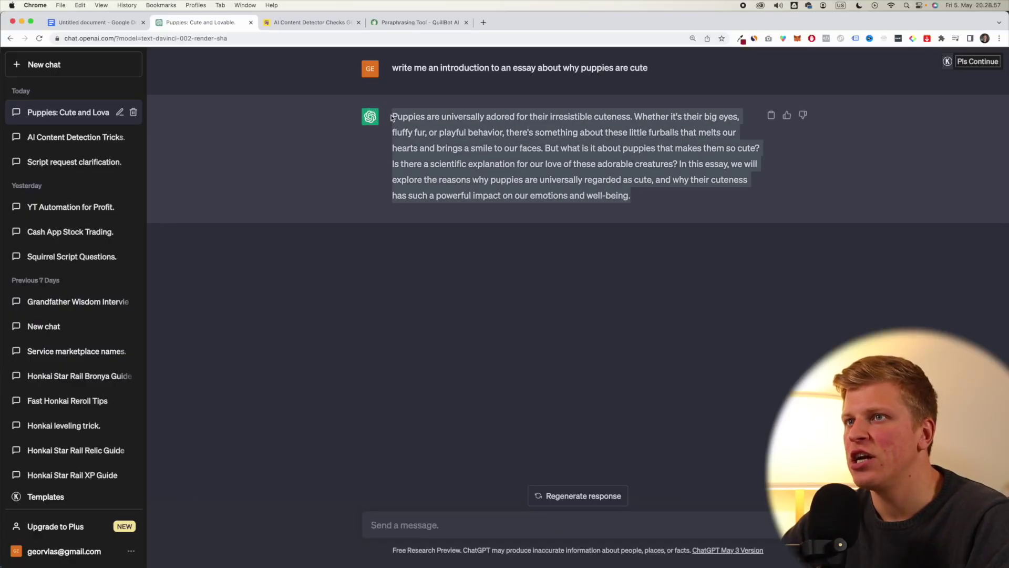
- Switch to the Content at Scale AI Content Detector tab
{"action": "left_click", "coordinate": [311, 26]}
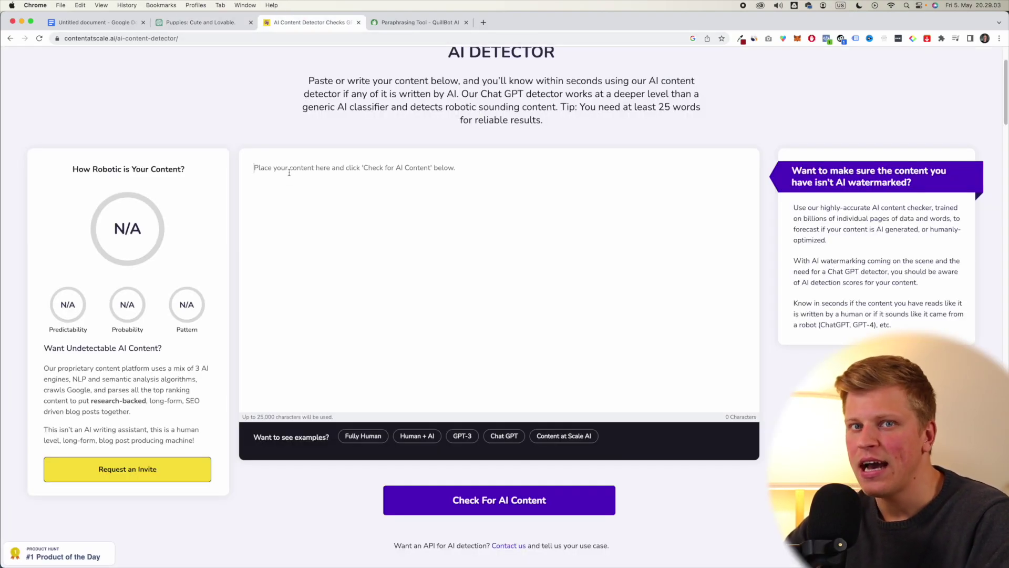
- Paste ChatGPT's puppy introduction into the detector and check it, getting a 50% score
{"action": "left_click", "coordinate": [554, 394]}
{"action": "type", "text": "Puppies are universally adored for their irresistible cuteness. Whether it's their big eyes, fluffy fur, or playful behavior, there's something about these little furballs that melts our hearts and brings a smile to our faces. But what is it about puppies that makes them so cute? Is there a scientific explanation for our love of these adorable creatures? In this essay, we will explore the reasons why puppies are universally regarded as cute, and why their cuteness has such a powerful impact on our emotions and well-being."}
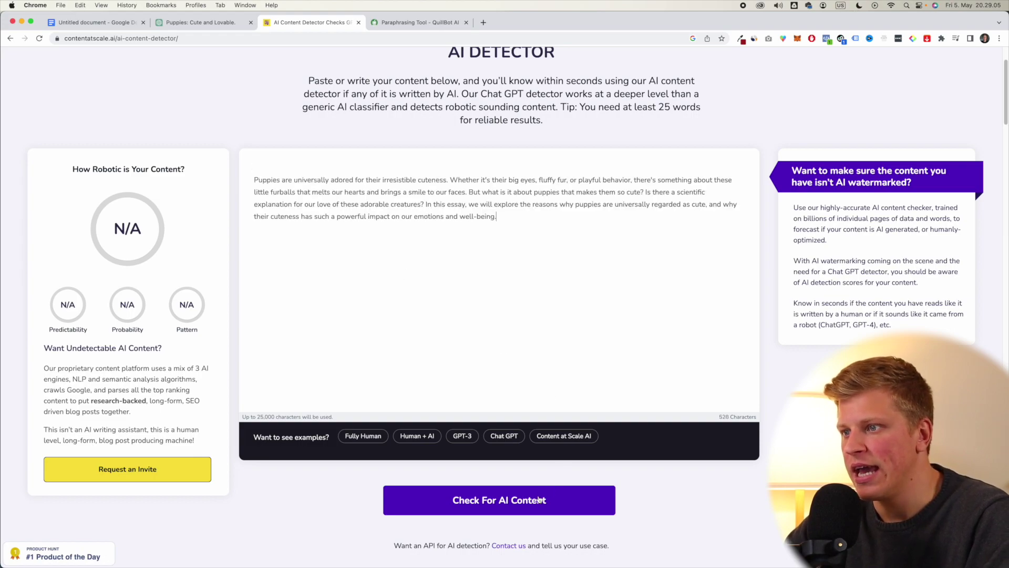
{"action": "left_click", "coordinate": [531, 507]}
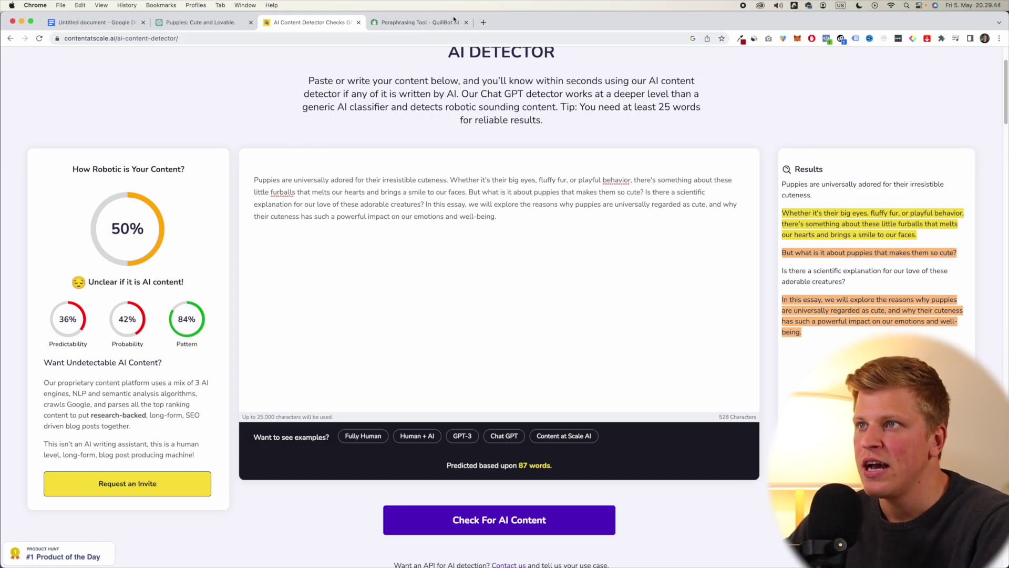
- Paraphrase the 87-word puppy introduction in QuillBot and select the 88-word result
{"action": "left_click", "coordinate": [414, 23]}
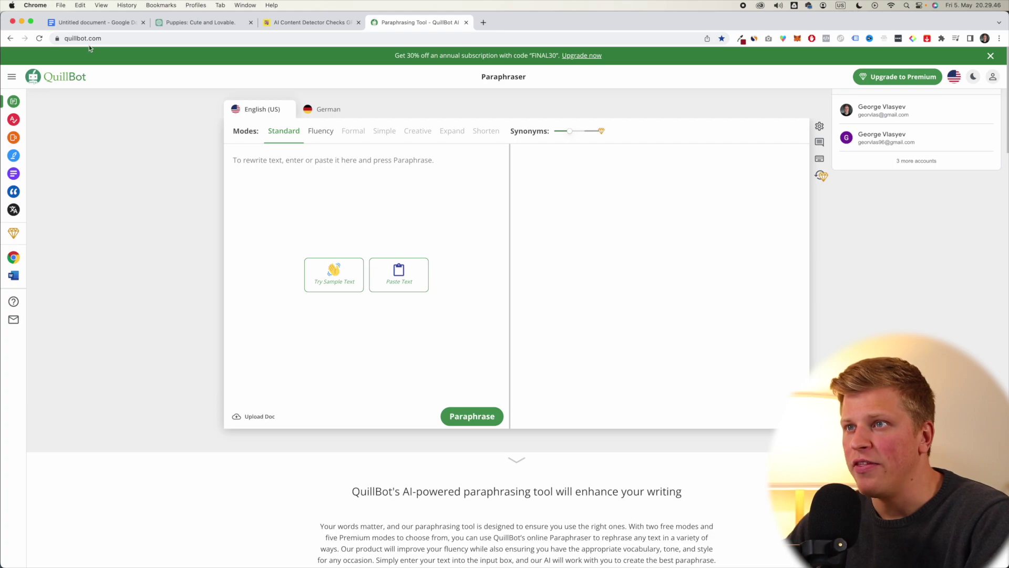
{"action": "type", "text": "Puppies are universally adored for their irresistible cuteness. Whether it's their big eyes, fluffy fur, or playful behavior, there's something about these little furballs that melts our hearts and brings a smile to our faces. But what is it about puppies that makes them so cute? Is there a scientific explanation for our love of these adorable creatures? In this essay, we will explore the reasons why puppies are universally regarded as cute, and why their cuteness has such a powerful impact on our emotions and well-being."}
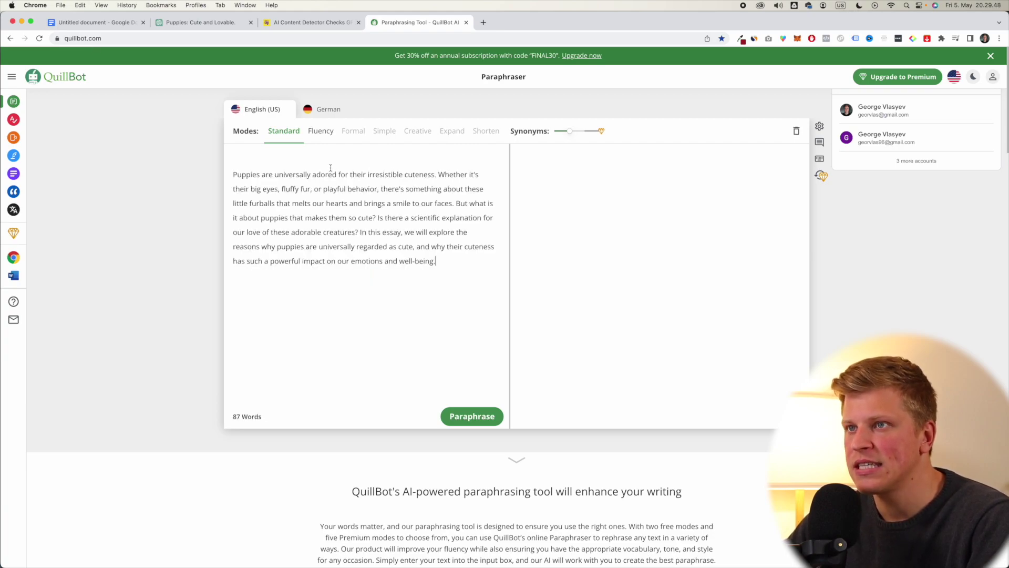
{"action": "left_click", "coordinate": [474, 419]}
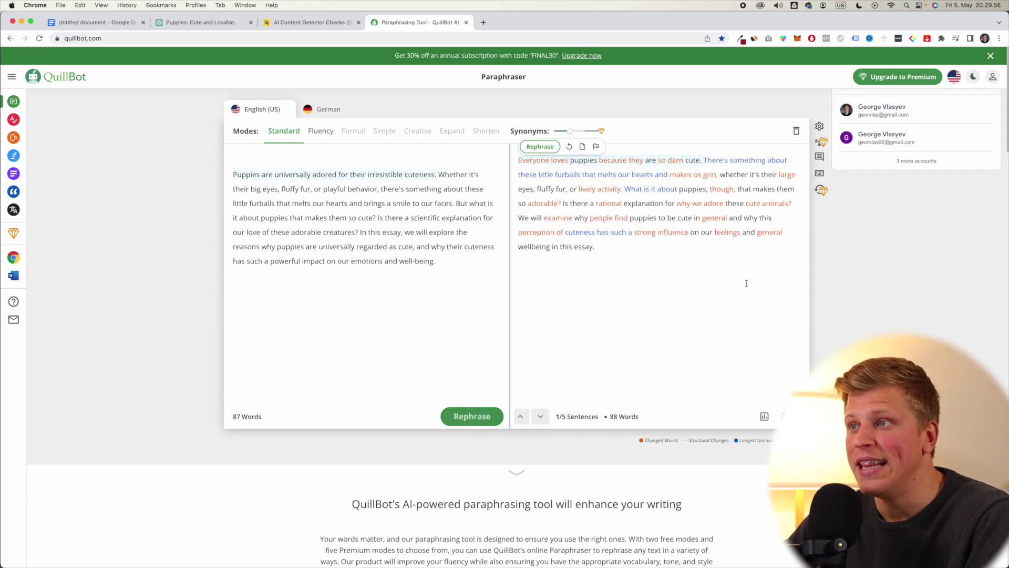
{"action": "left_click_drag", "start_coordinate": [633, 254], "coordinate": [493, 154]}
{"action": "key", "text": "super+c"}
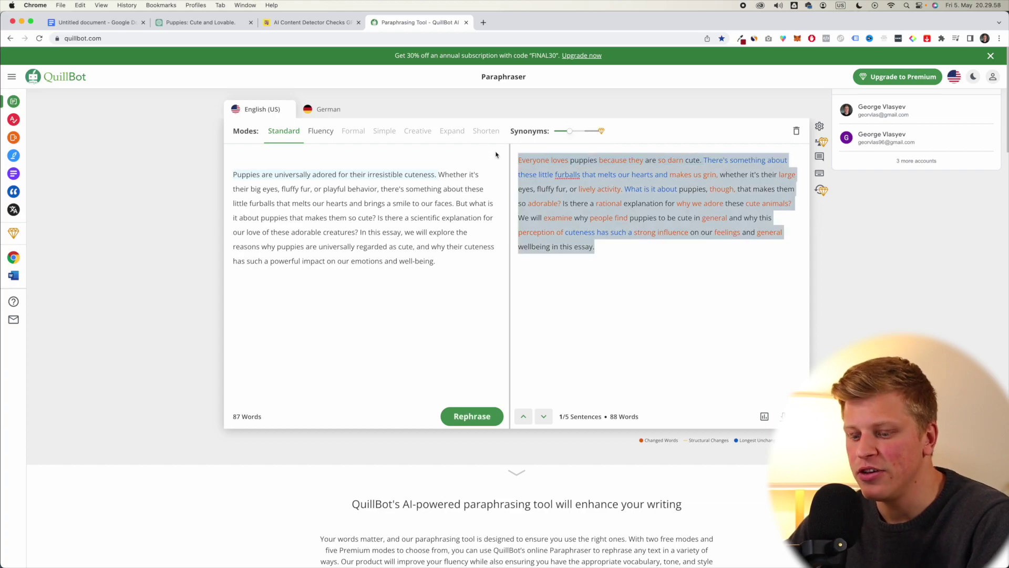
- Replace the detector text with the QuillBot paraphrase and check it: 74%, likely both AI and human
{"action": "left_click", "coordinate": [205, 22]}
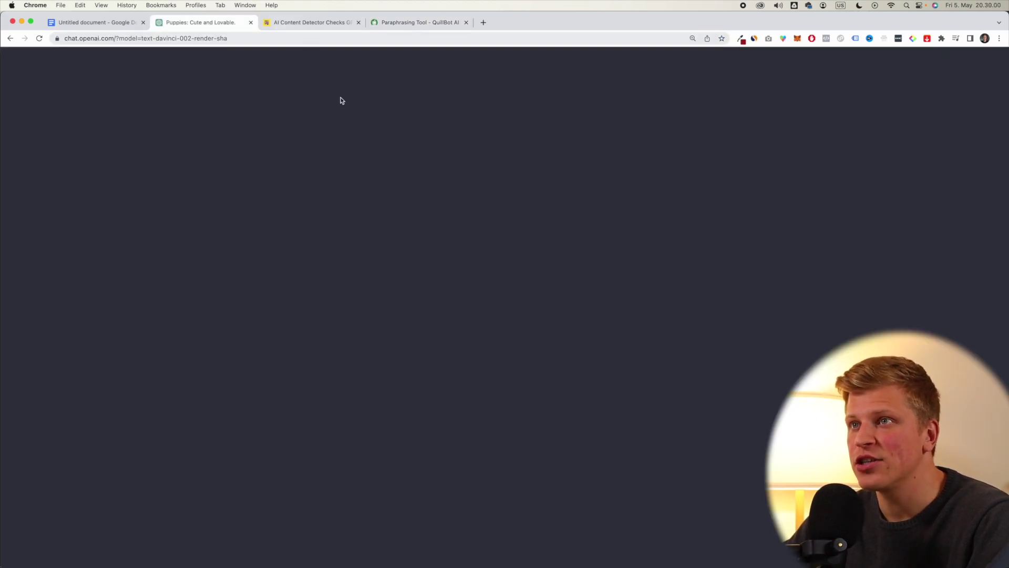
{"action": "key", "text": "ctrl+Tab"}
{"action": "key", "text": "super+a"}
{"action": "key", "text": "super+v"}
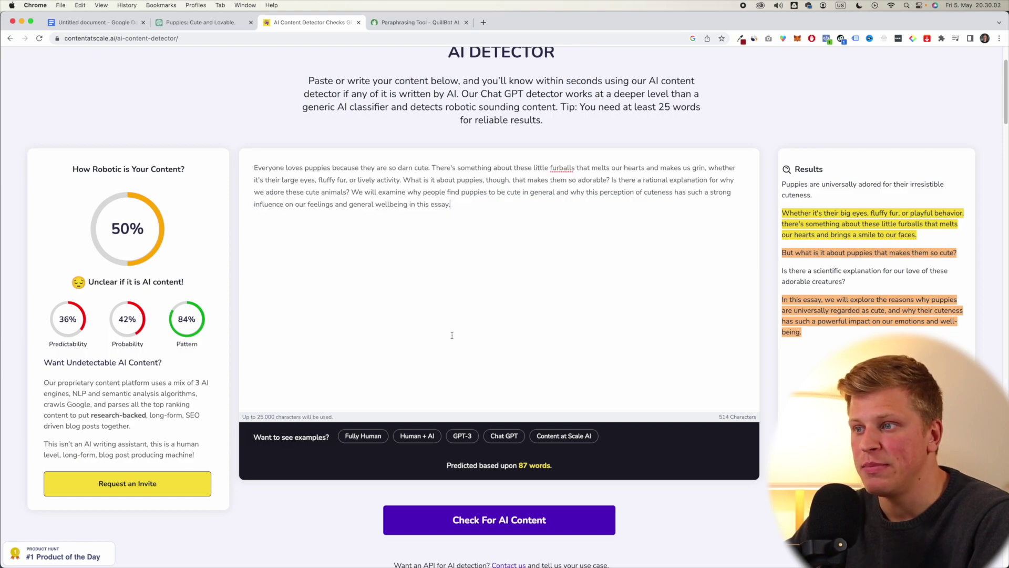
{"action": "left_click", "coordinate": [523, 519]}
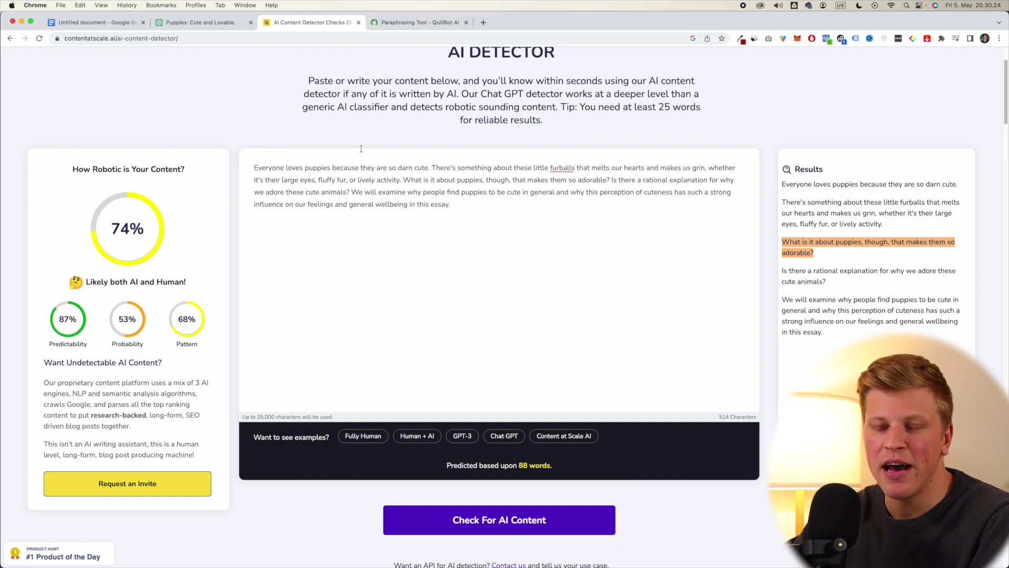
{"action": "left_click_drag", "start_coordinate": [88, 284], "coordinate": [192, 283]}
{"action": "left_click", "coordinate": [195, 282]}
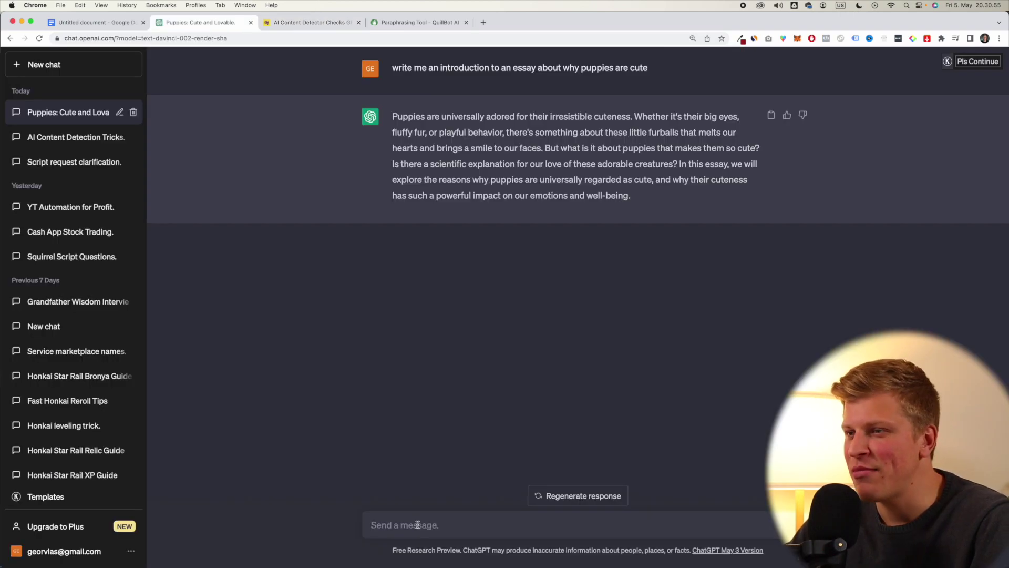
- Ask ChatGPT which attributes make content undetectable as AI, then request a puppy introduction using them
{"action": "type", "text": "What are the key attributes of conversational content that is undetectable as being written by an AI?"}
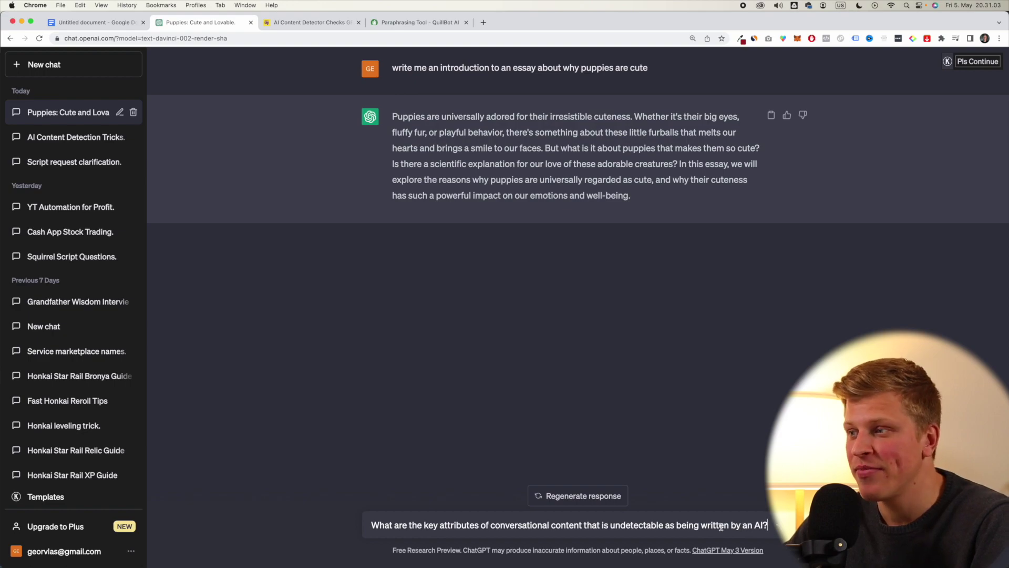
{"action": "key", "text": "Return"}
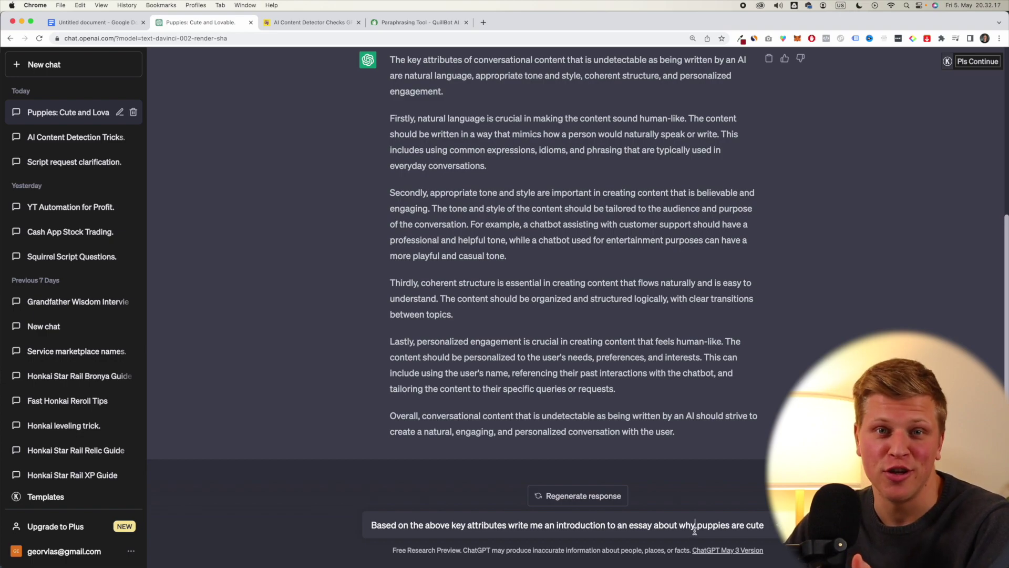
{"action": "key", "text": "Return"}
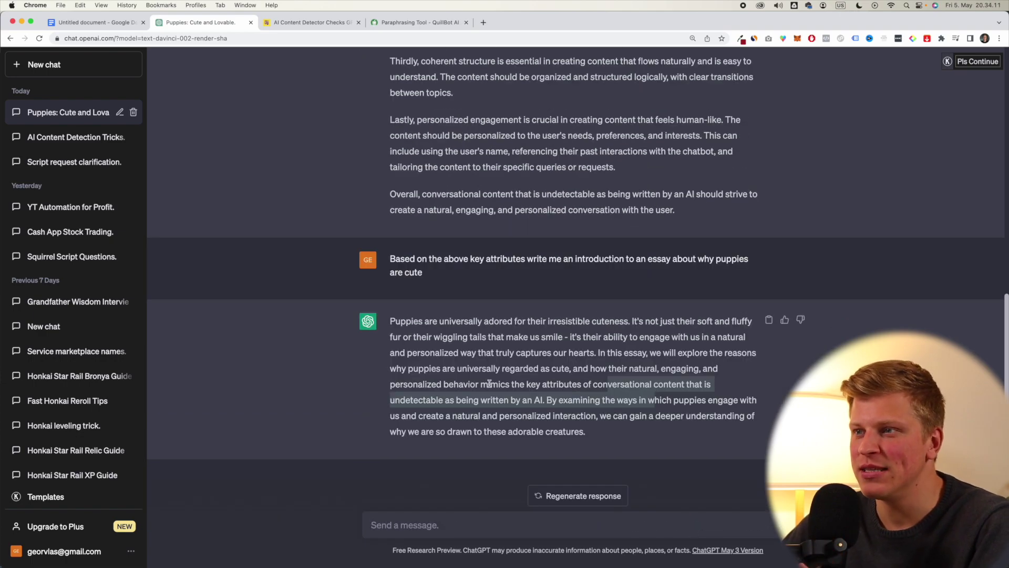
{"action": "left_click", "coordinate": [674, 363]}
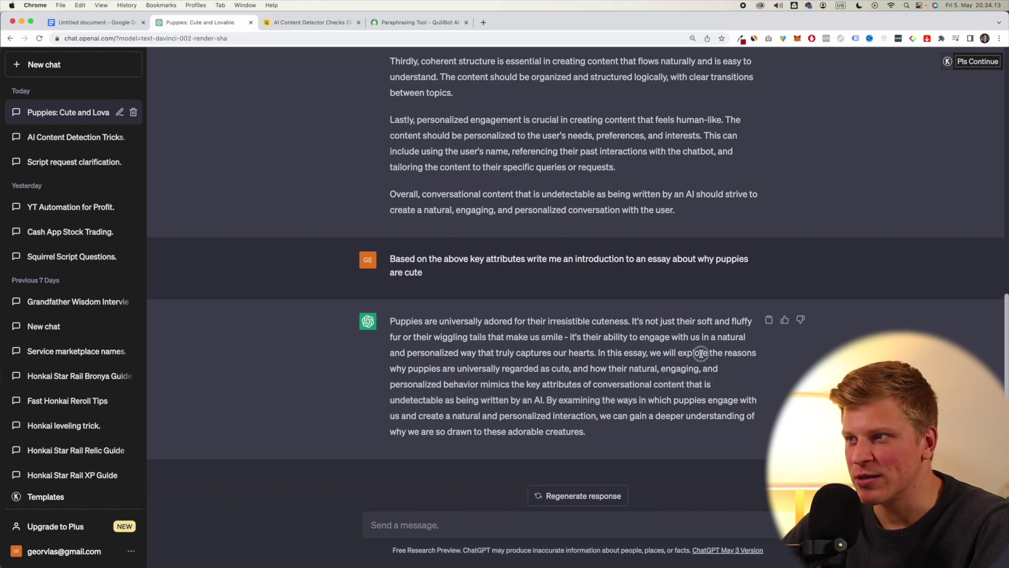
{"action": "left_click_drag", "start_coordinate": [394, 373], "coordinate": [574, 372]}
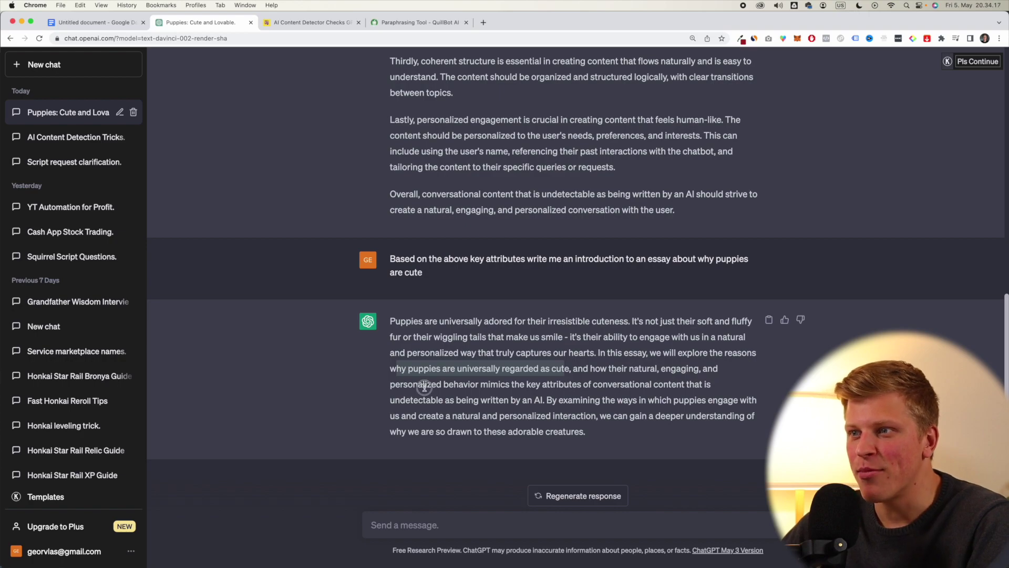
{"action": "left_click_drag", "start_coordinate": [422, 387], "coordinate": [647, 389]}
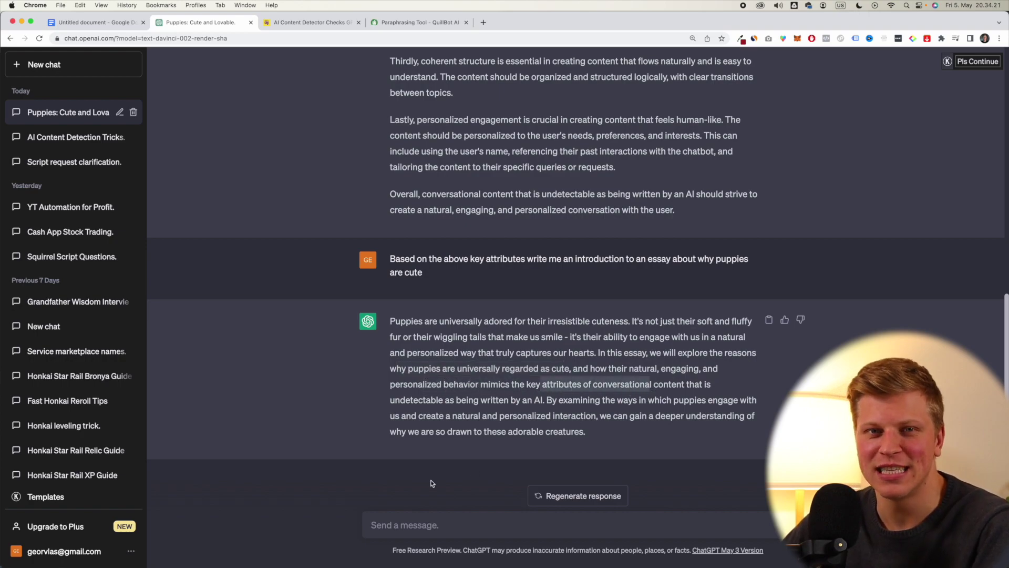
- Send a reworded request for the attribute-based puppy introduction and select the new reply
{"action": "type", "text": "Take into consideration the above attributes about conversational content and write an introduction to an essay about why puppies are cute"}
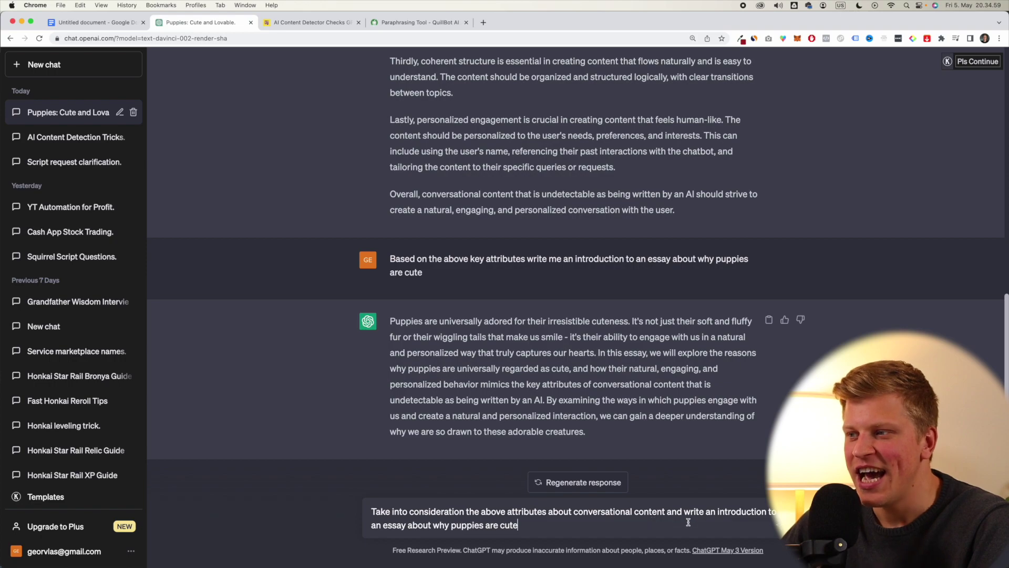
{"action": "left_click", "coordinate": [433, 525]}
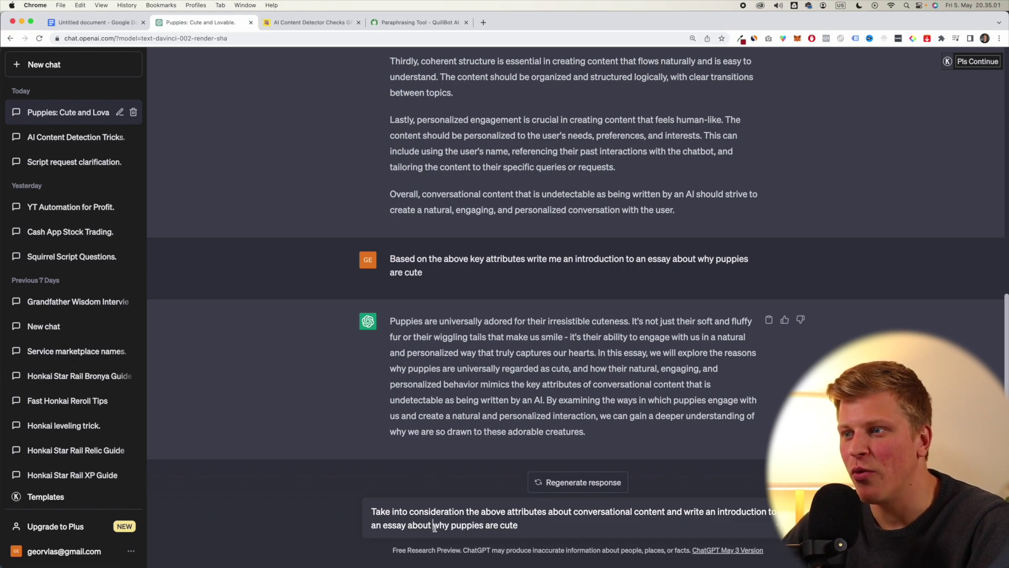
{"action": "key", "text": "Return"}
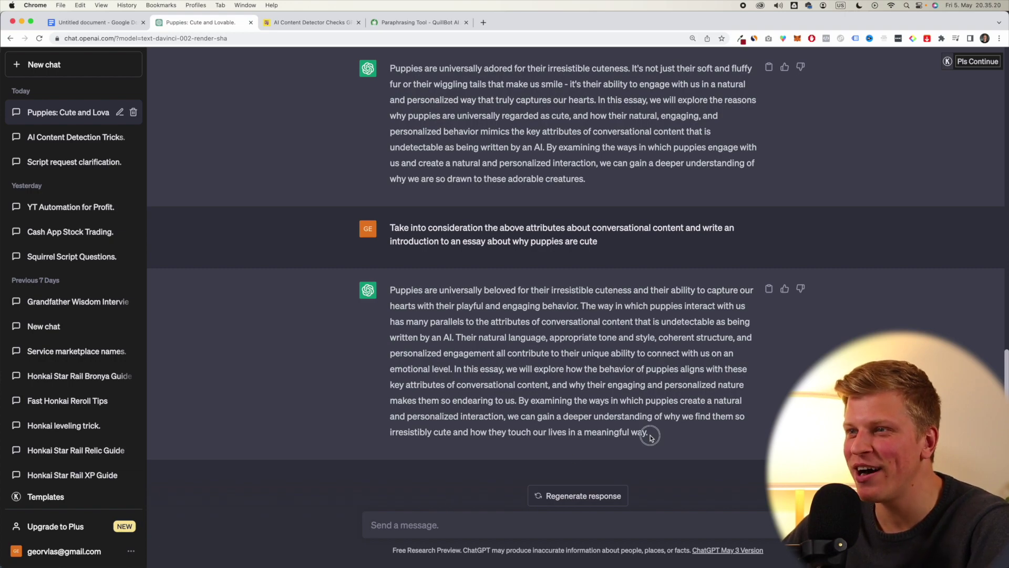
{"action": "left_click_drag", "start_coordinate": [650, 435], "coordinate": [387, 299]}
{"action": "key", "text": "super+c"}
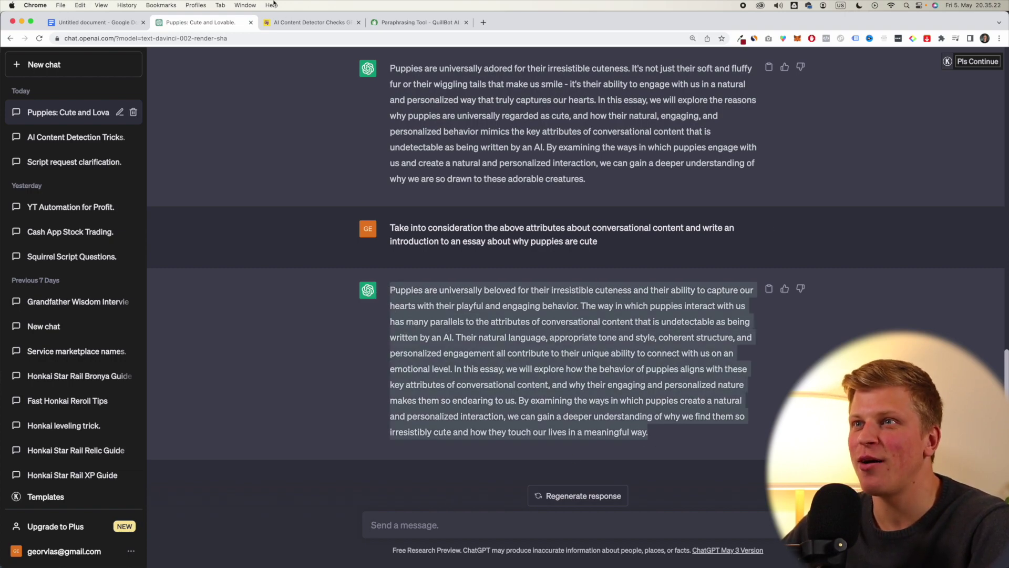
{"action": "left_click", "coordinate": [279, 22]}
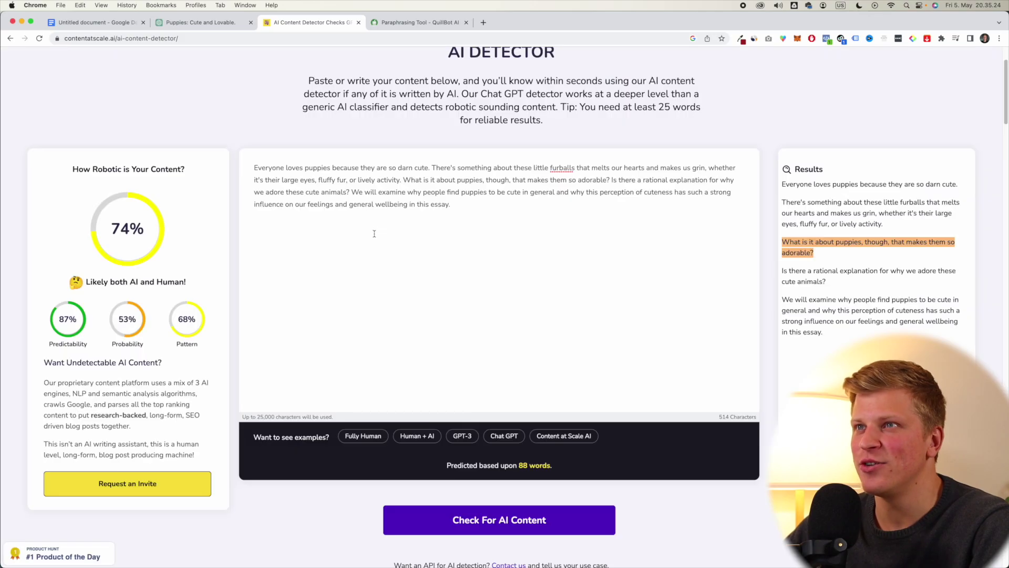
- Replace the detector text with the attribute-based introduction and check it: 90% highly likely human
{"action": "key", "text": "super+a"}
{"action": "key", "text": "super+v"}
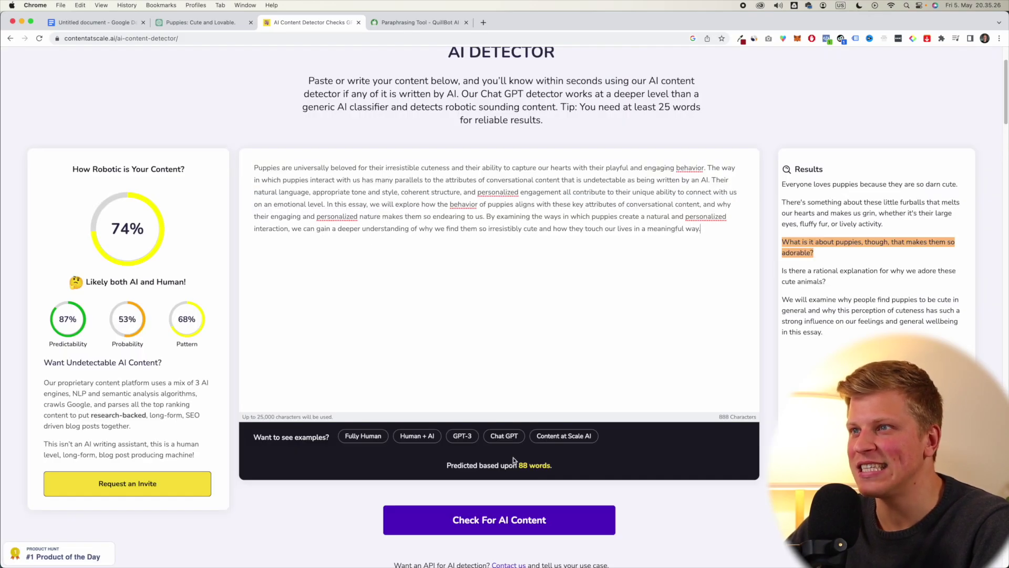
{"action": "left_click", "coordinate": [515, 524]}
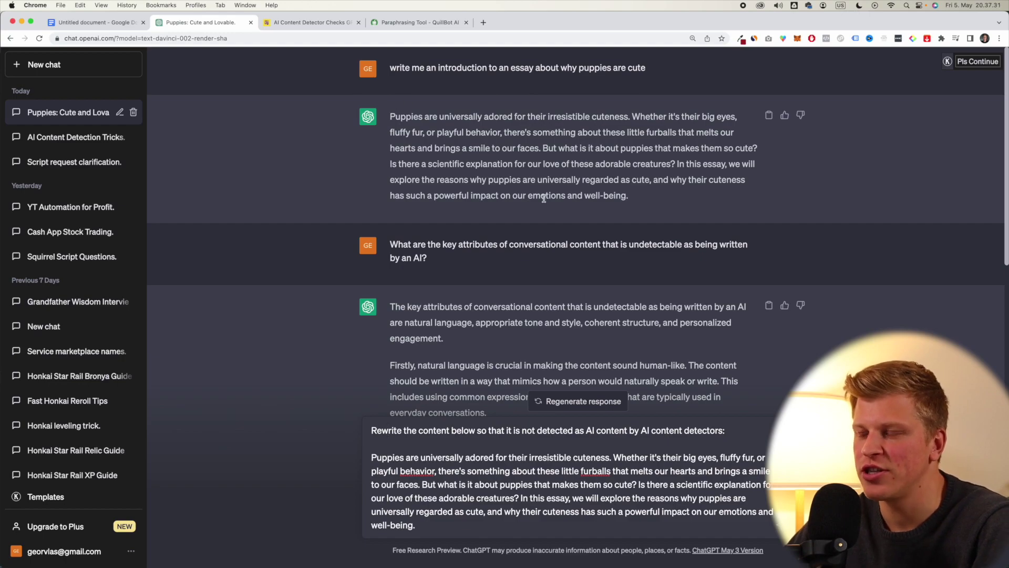
- Send the prepared prompt asking ChatGPT to rewrite the puppy introduction to evade AI detectors
{"action": "scroll", "coordinate": [545, 199], "scroll_direction": "down", "scroll_amount": 15}
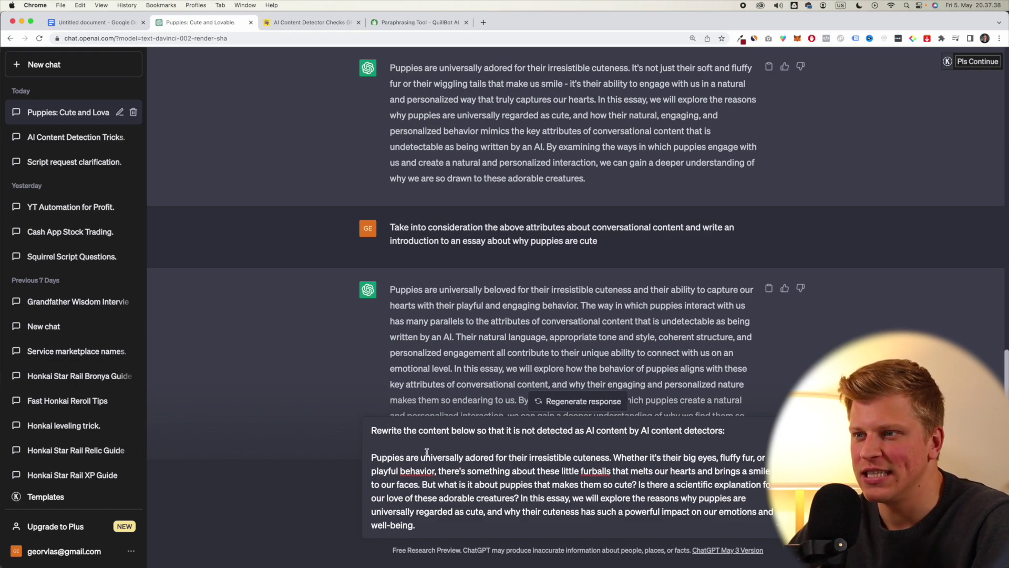
{"action": "left_click", "coordinate": [438, 525]}
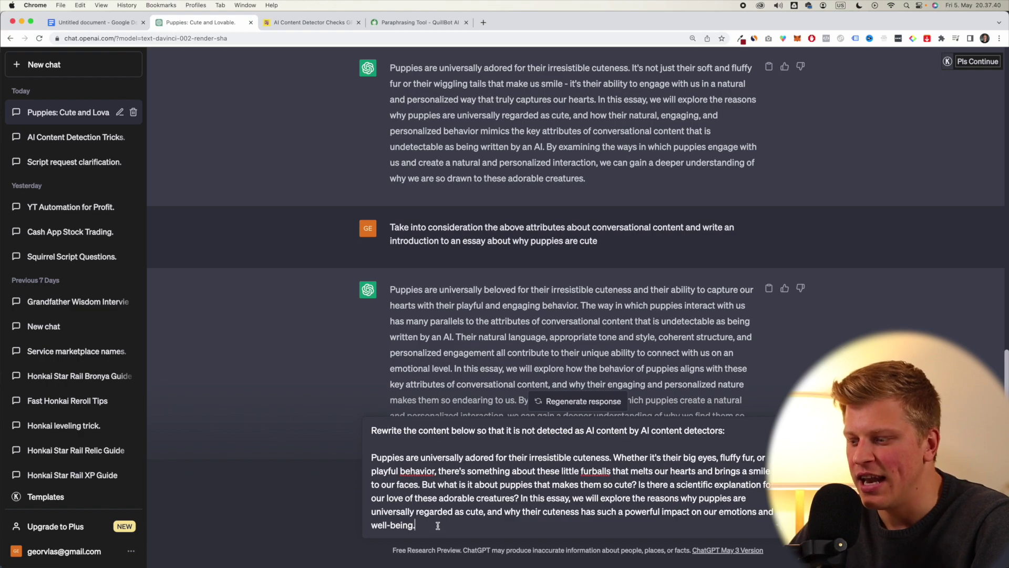
{"action": "key", "text": "Return"}
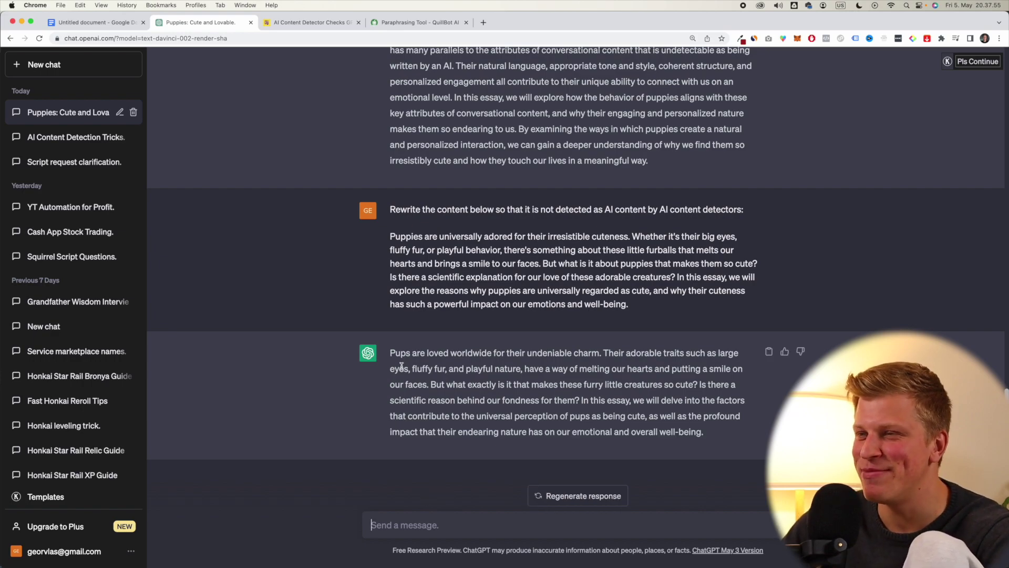
- Check the 'Pups are loved worldwide' rewrite in the detector, scoring 60% likely both AI and human
{"action": "left_click_drag", "start_coordinate": [389, 355], "coordinate": [704, 432]}
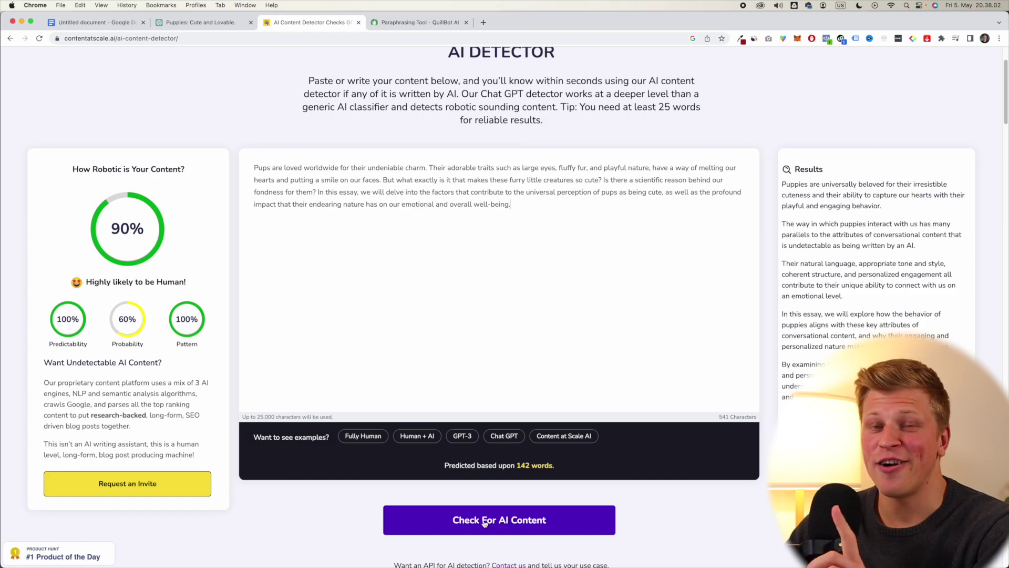
{"action": "left_click", "coordinate": [484, 520]}
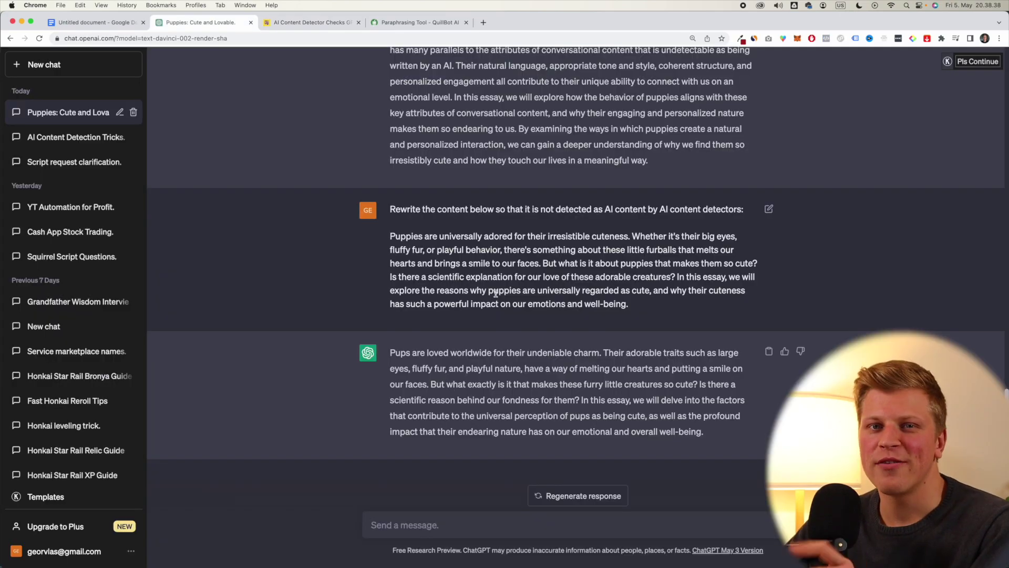
- Regenerate the rewrite and select the new 'Almost everyone loves puppies' version
{"action": "left_click", "coordinate": [580, 499]}
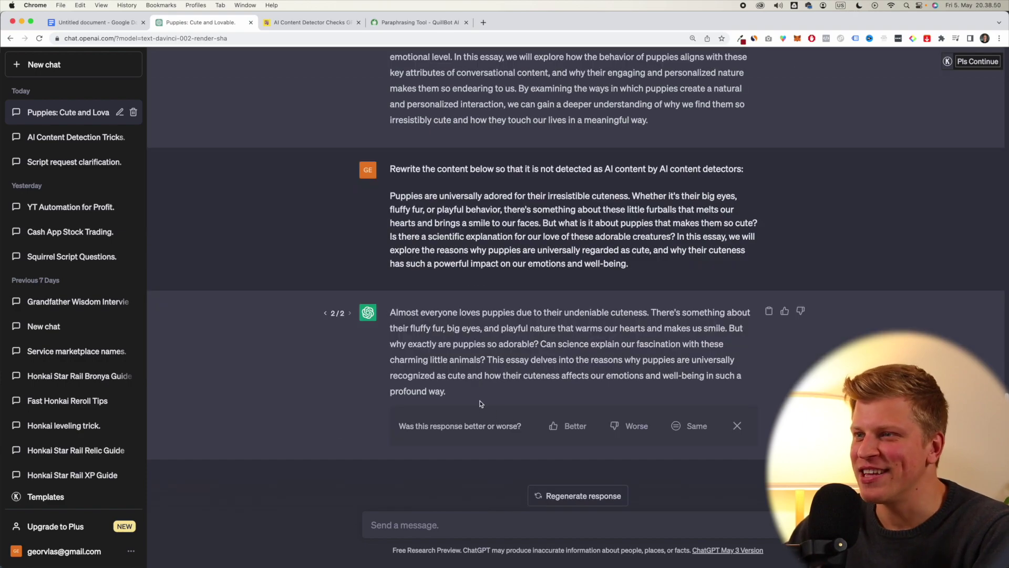
{"action": "left_click_drag", "start_coordinate": [479, 404], "coordinate": [389, 317]}
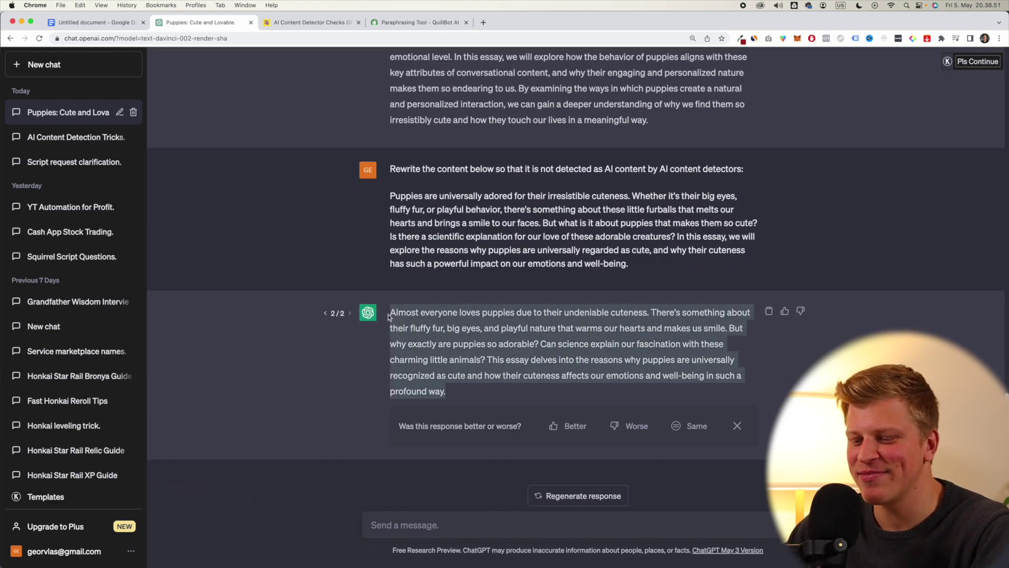